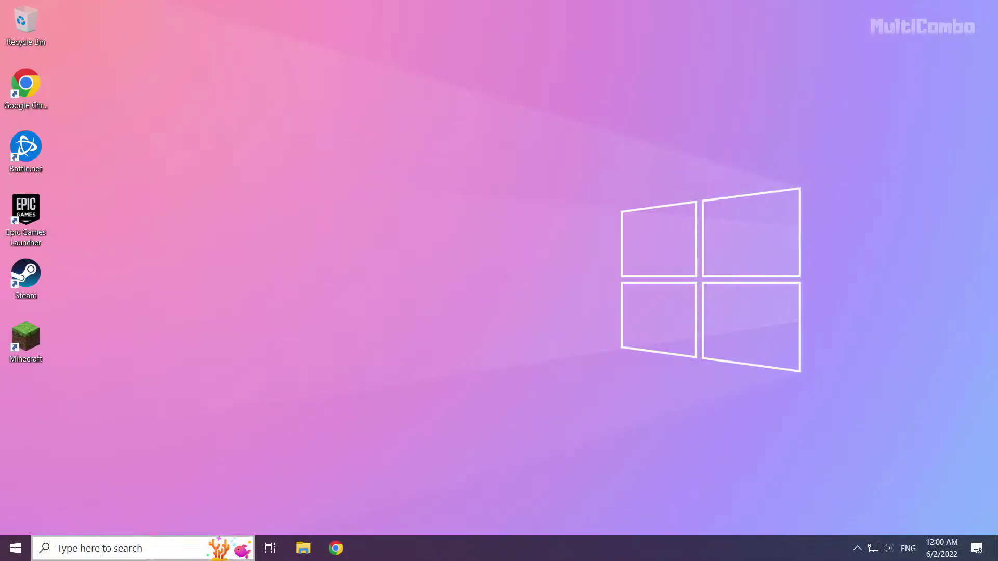
Search for 'cmd' and run Command Prompt as administrator
left_click(128, 548)
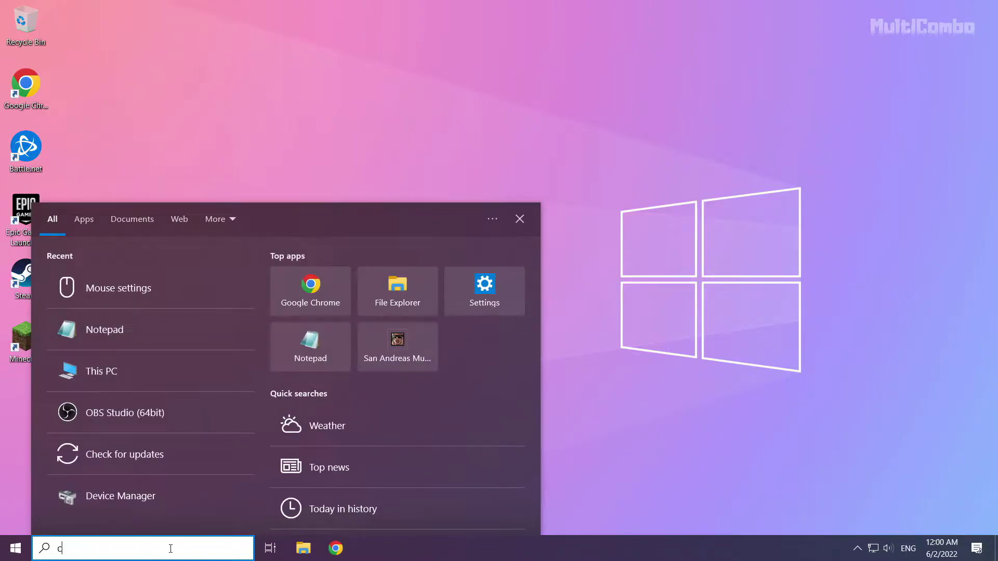
type("cmd")
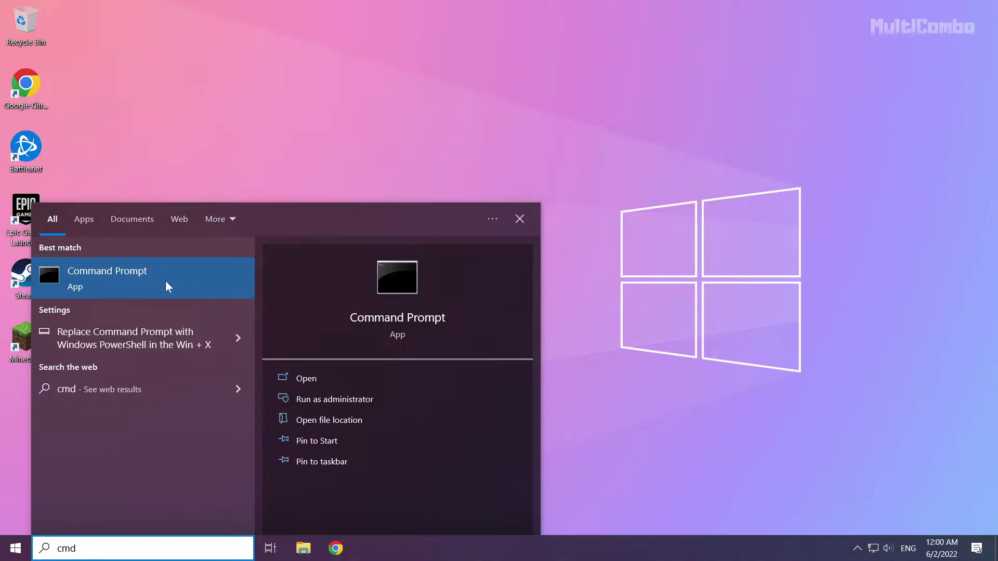
right_click(179, 272)
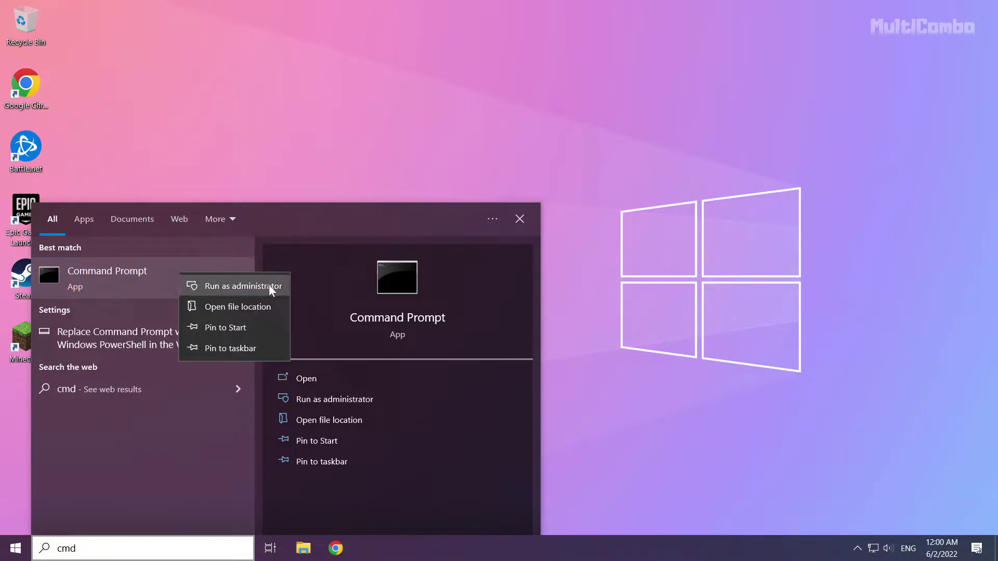
left_click(235, 285)
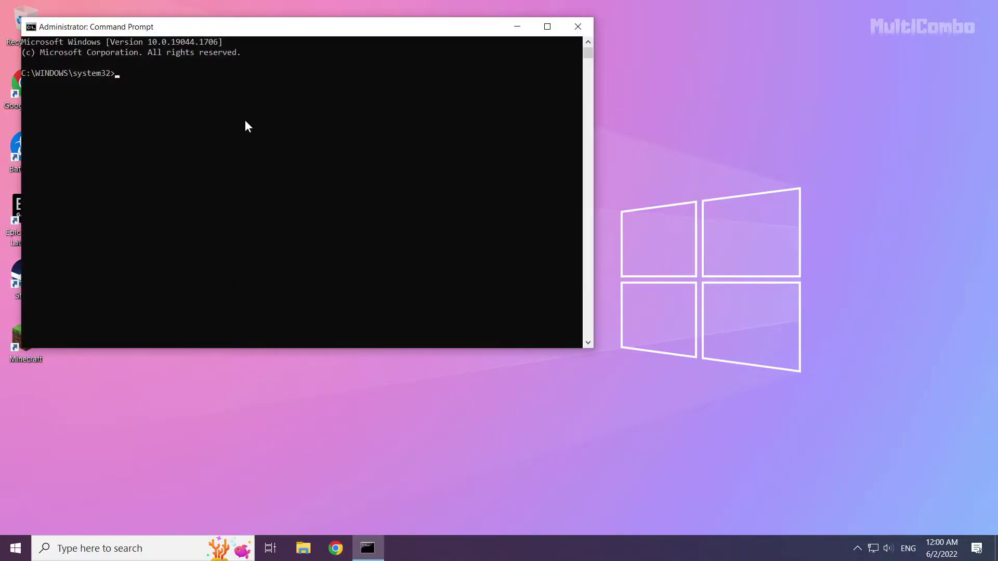
Run ipconfig /flushdns and netsh winsock reset, then exit the command window
left_click_drag(244, 30, 440, 116)
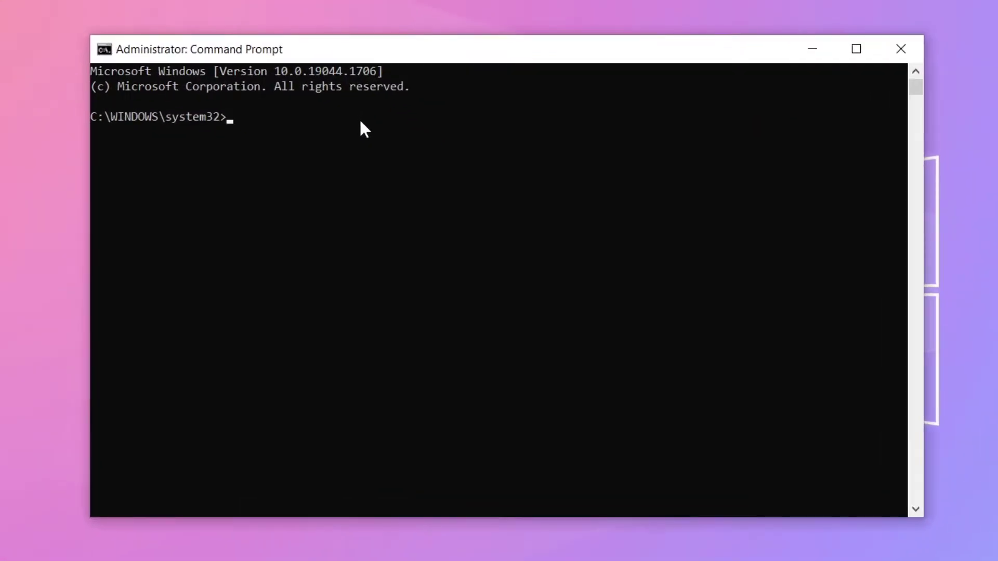
type("ipconfig ")
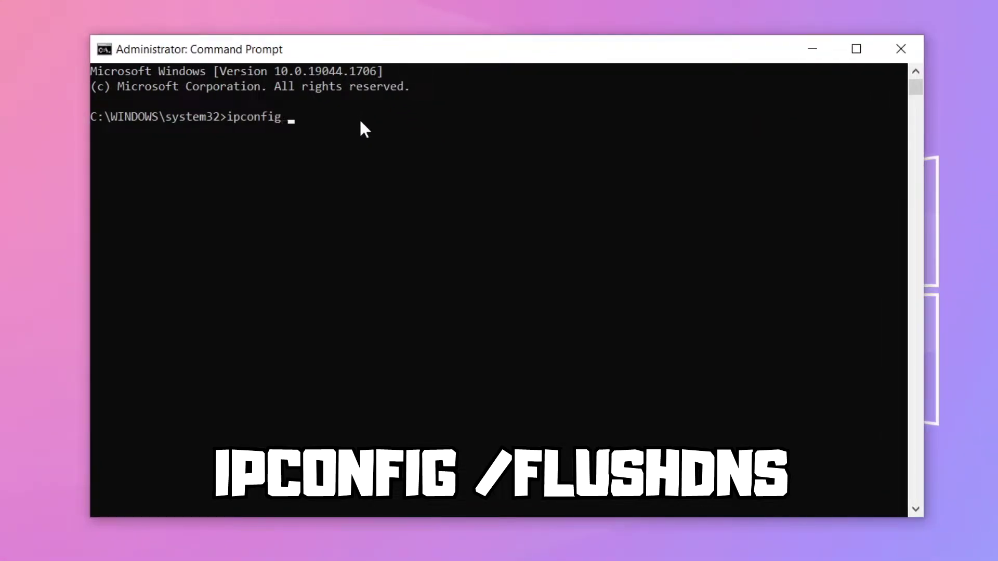
type("/flushdns")
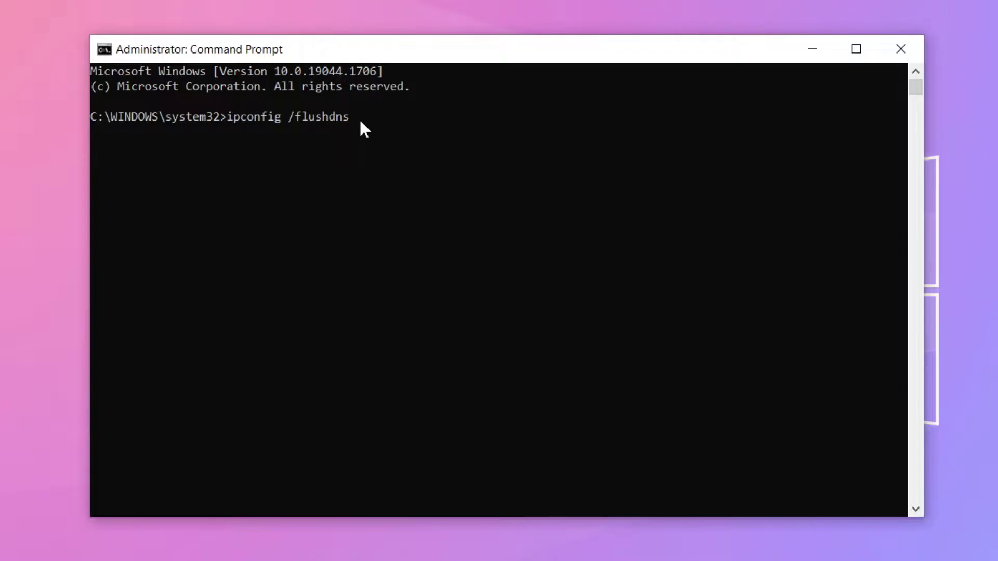
key("Return")
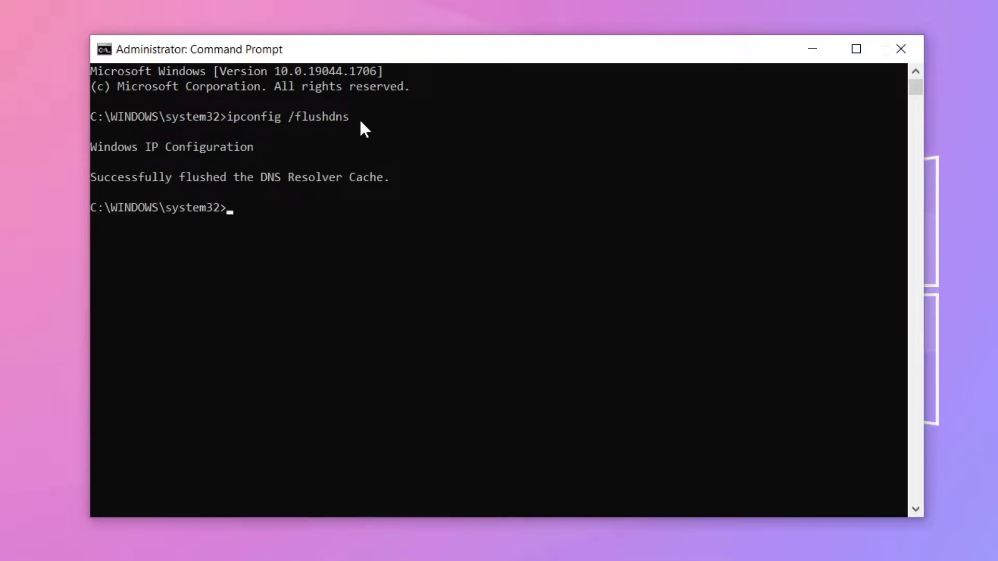
type("nets")
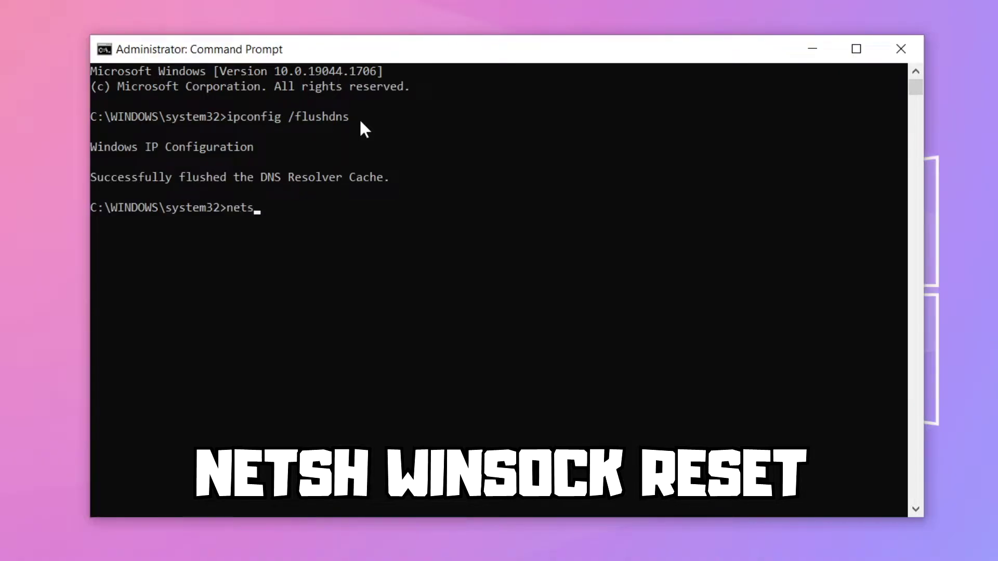
type("h winsock reset")
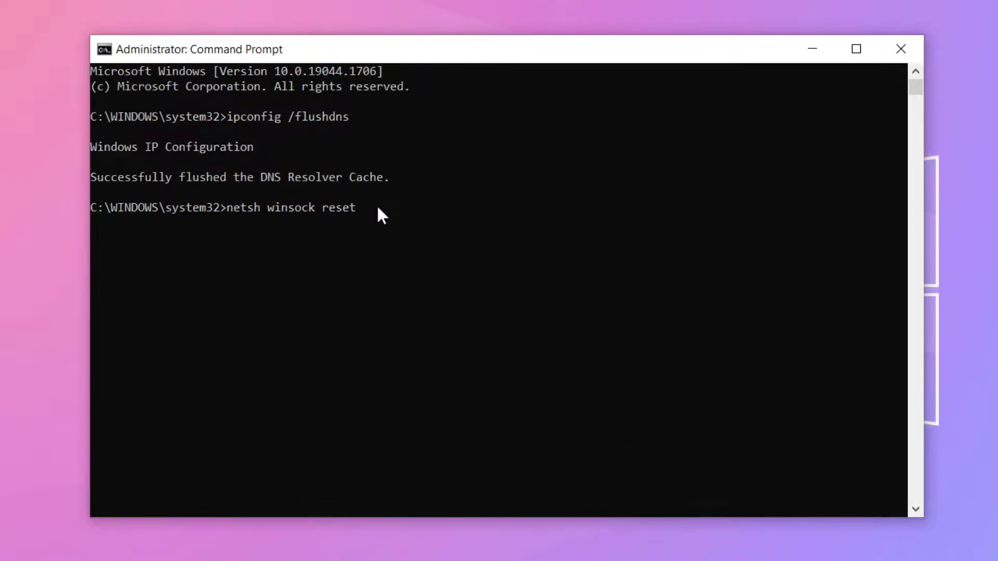
key("Return")
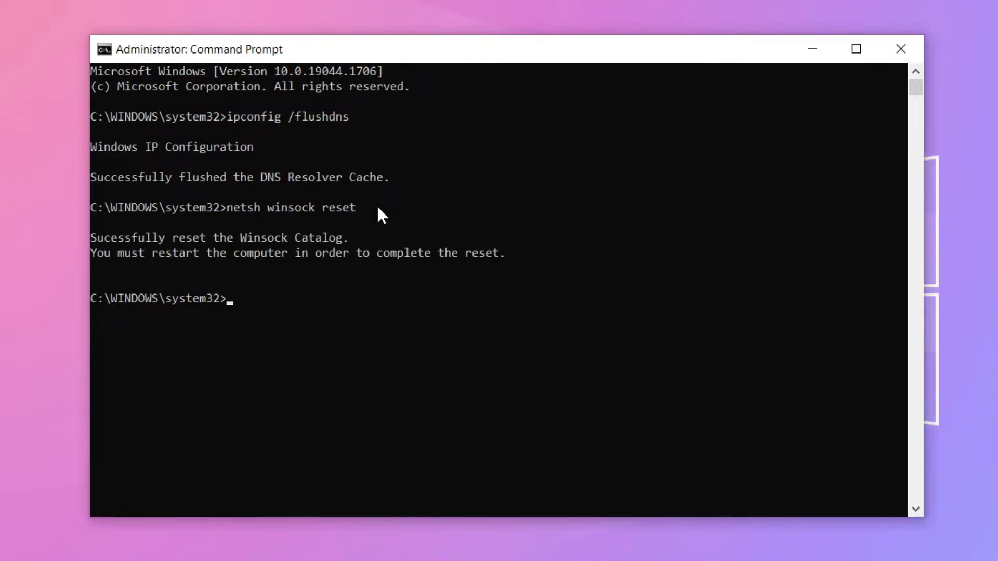
type("e")
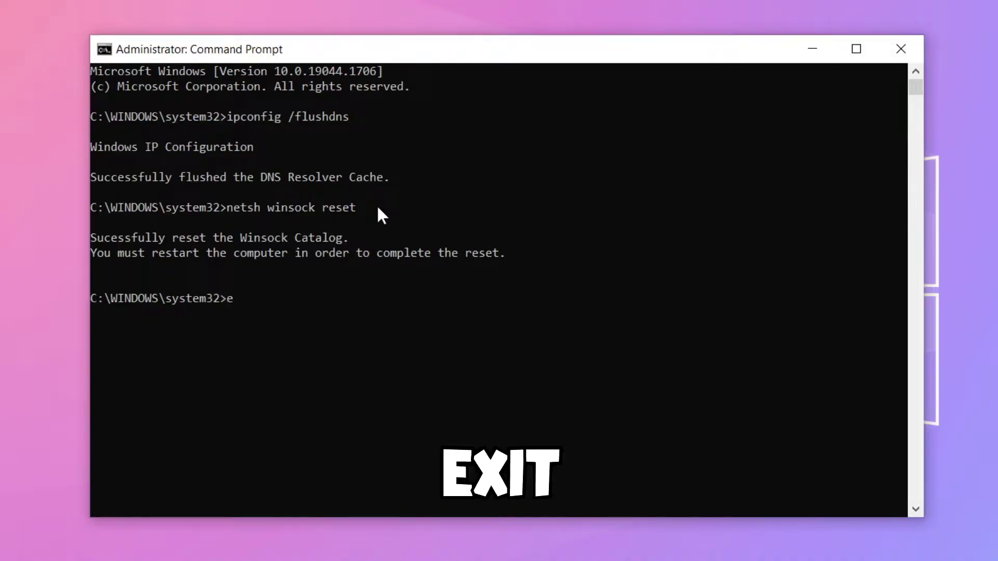
type("xit")
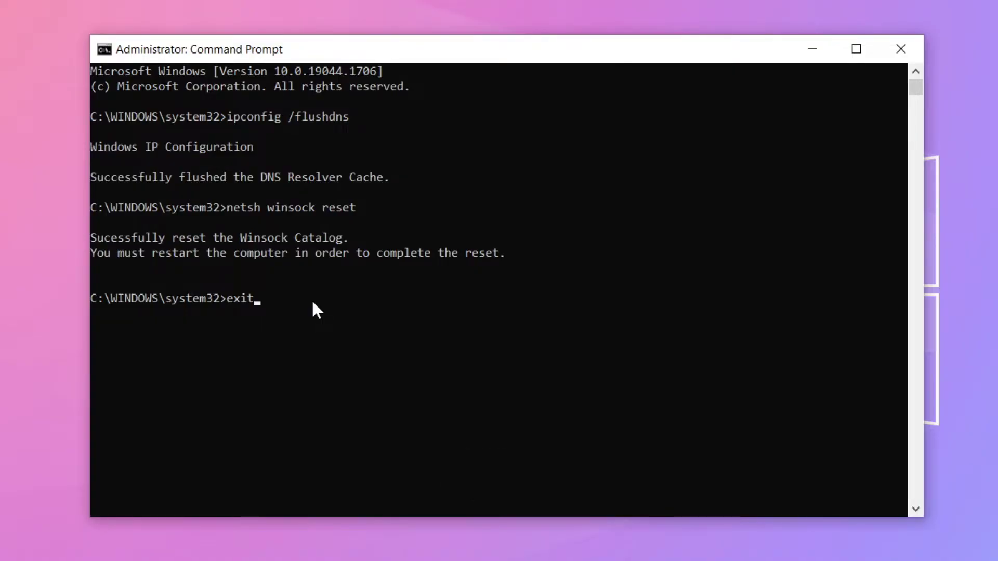
key("Return")
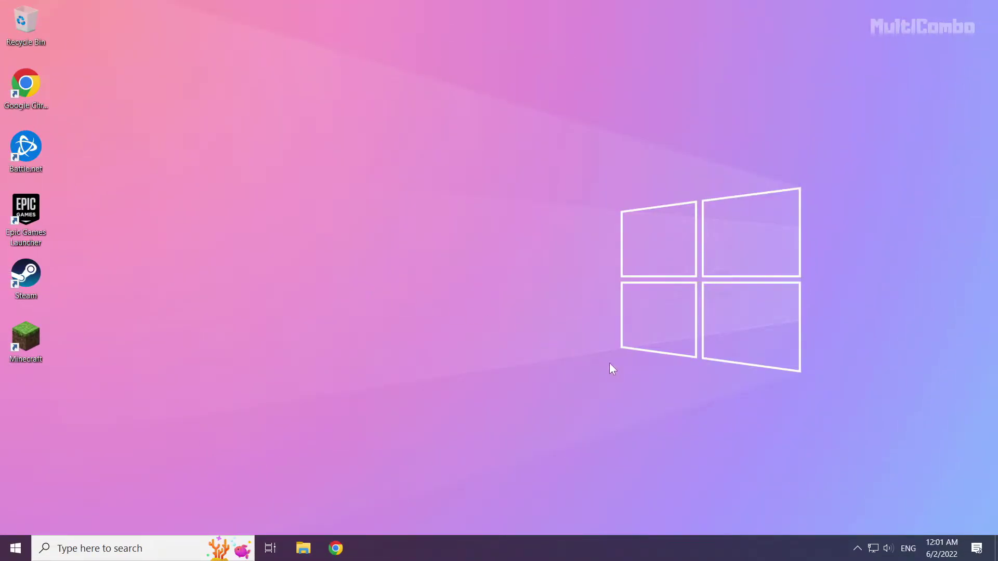
Open the Network Connections adapter list from the tray icon's Network & Internet settings
right_click(873, 548)
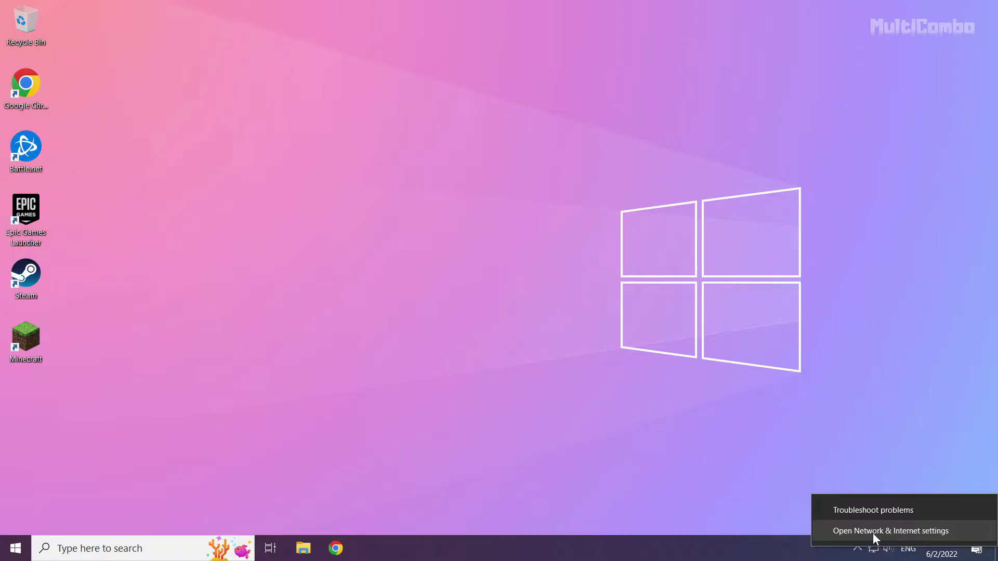
left_click(886, 533)
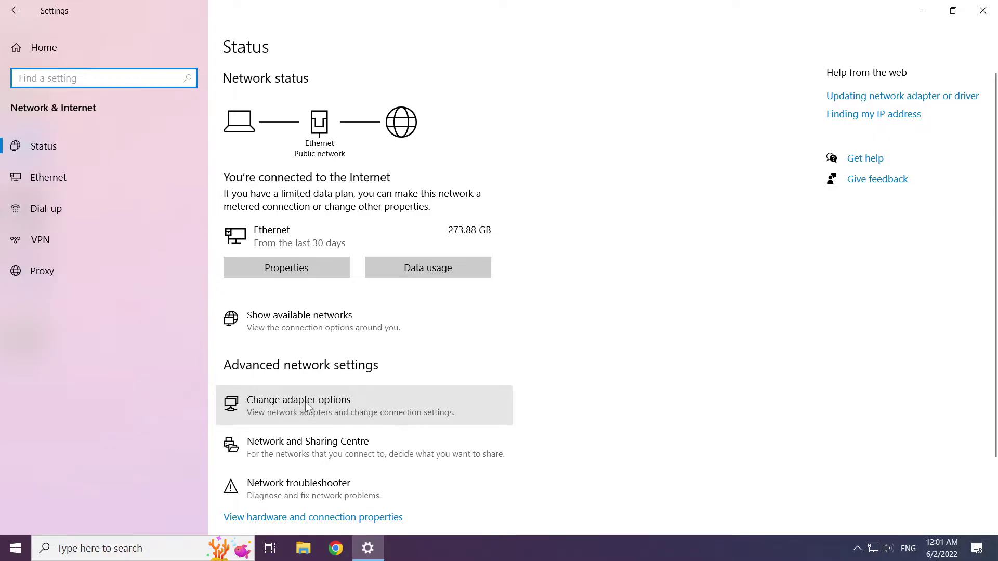
left_click(336, 406)
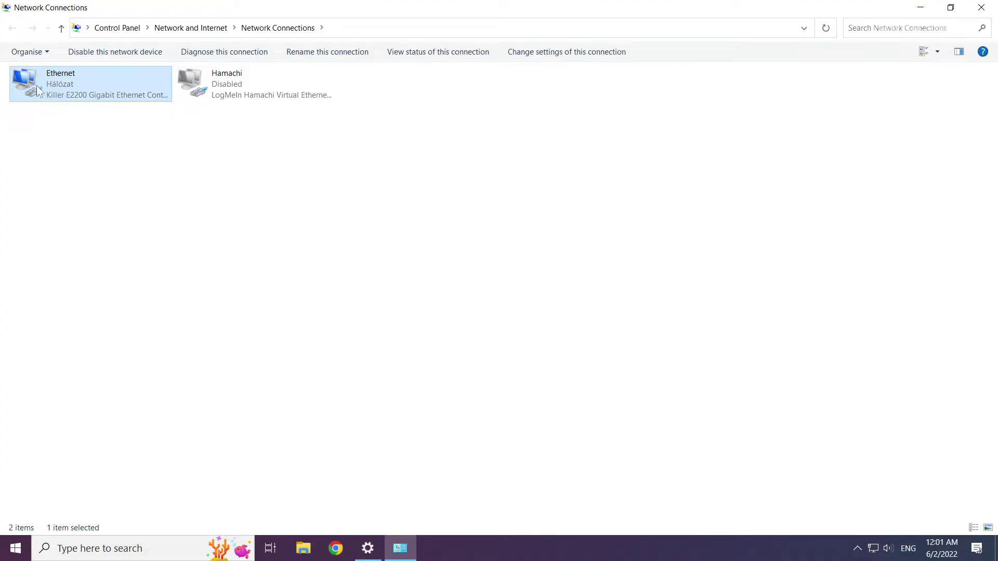
Open Ethernet Properties and select Internet Protocol Version 4 (TCP/IPv4)
right_click(90, 81)
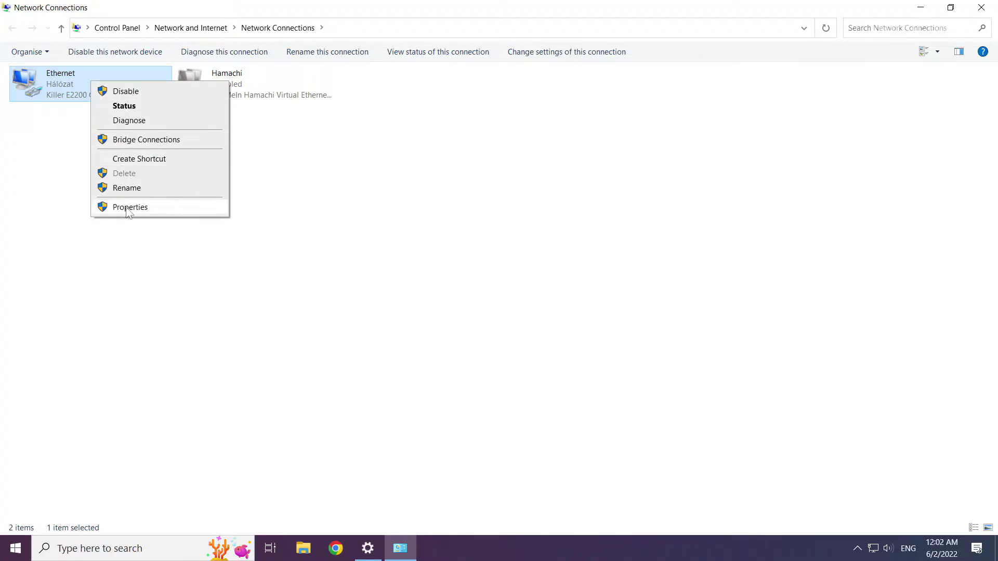
left_click(163, 211)
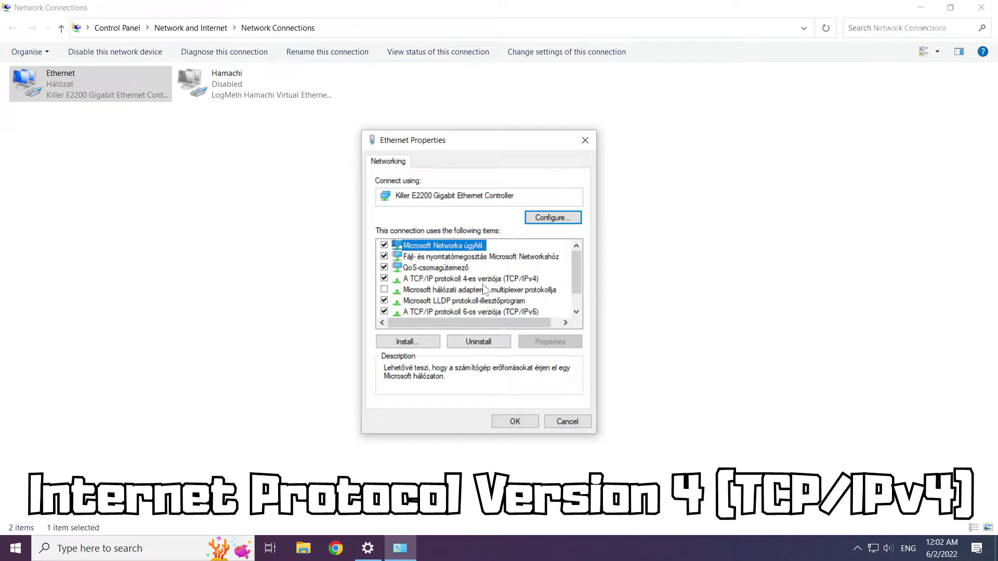
left_click(450, 279)
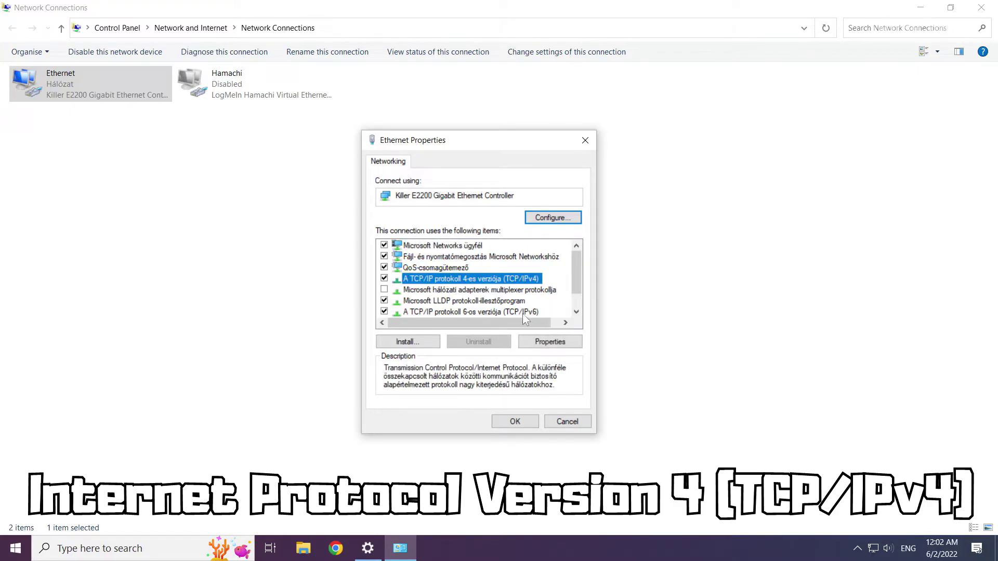
Set Ethernet IPv4 preferred DNS to 8.8.8.8 and alternate to 8.8.4.4, then confirm
left_click(557, 347)
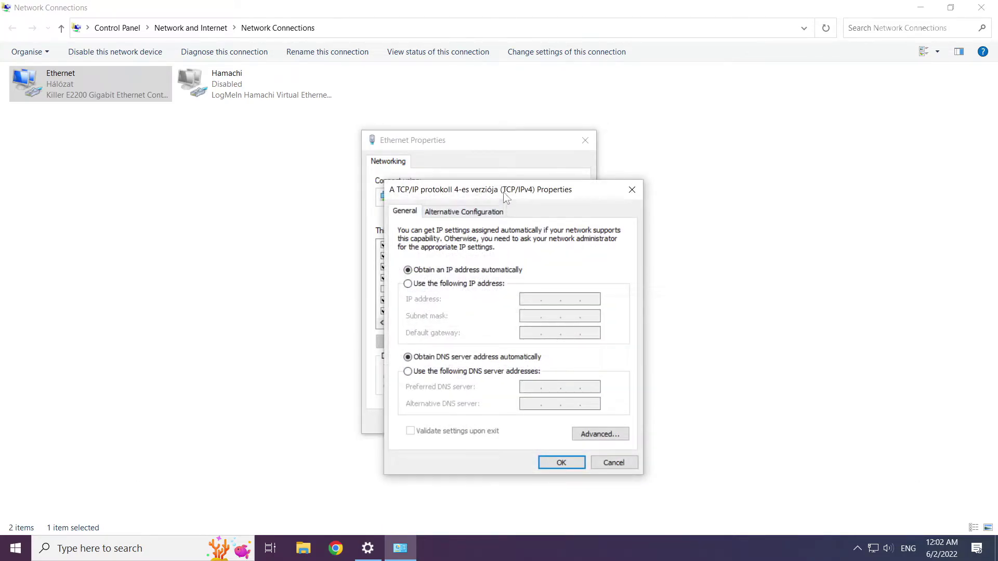
left_click_drag(504, 190, 469, 149)
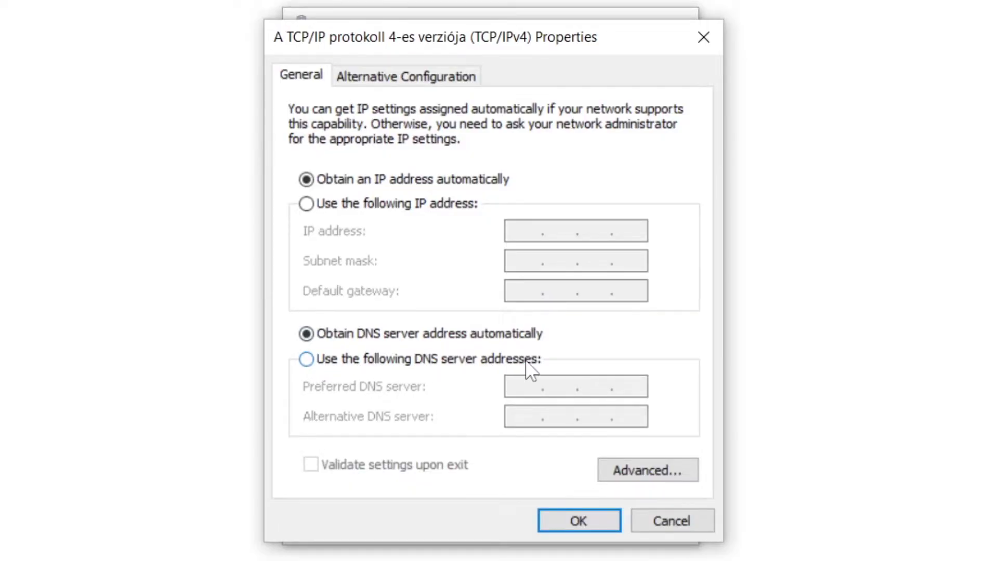
left_click(307, 359)
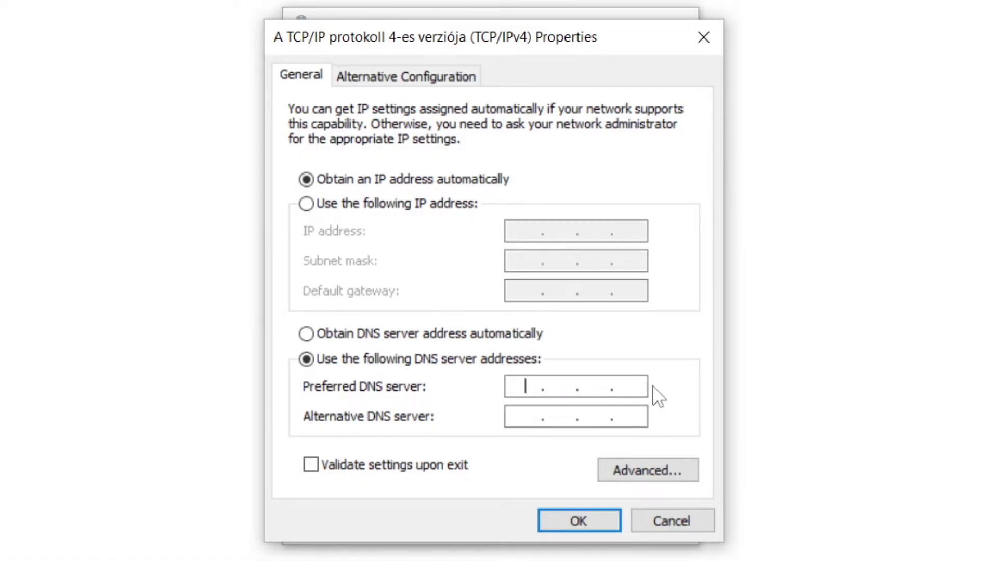
type("8.8.8.8")
left_click(533, 418)
type("8.8.4.4")
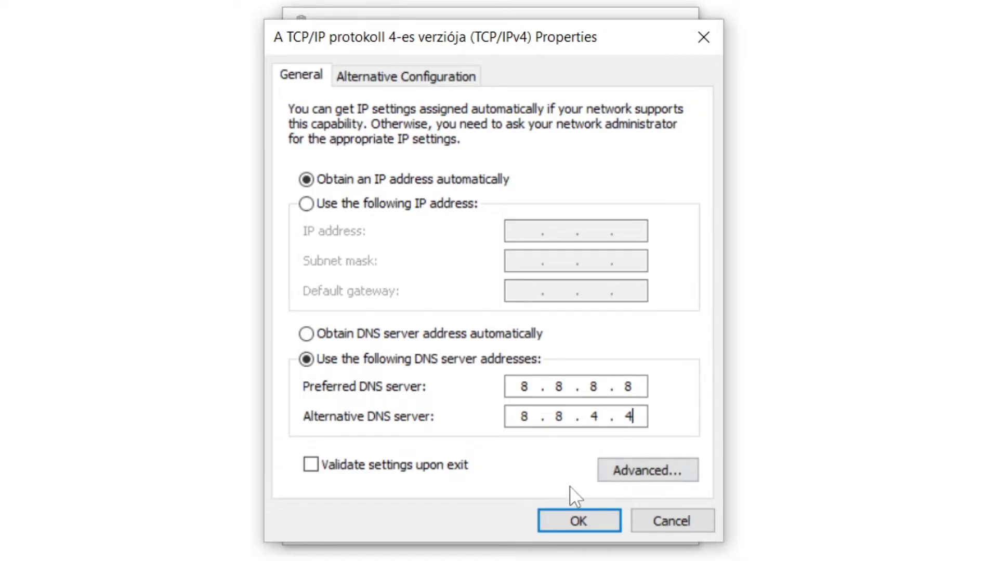
left_click(572, 526)
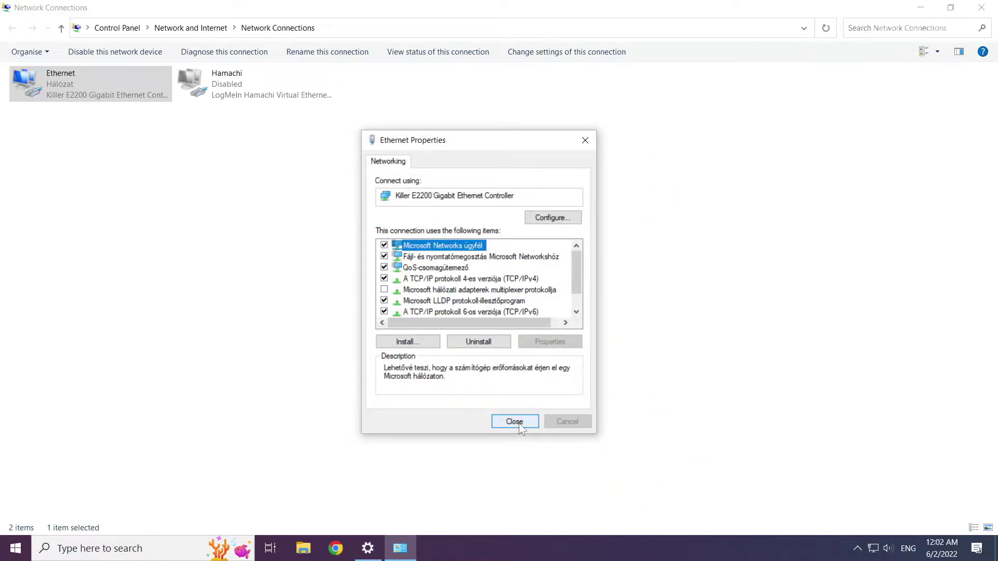
Close Ethernet Properties, Network Connections and Settings, then open and dismiss the Start menu
left_click(514, 422)
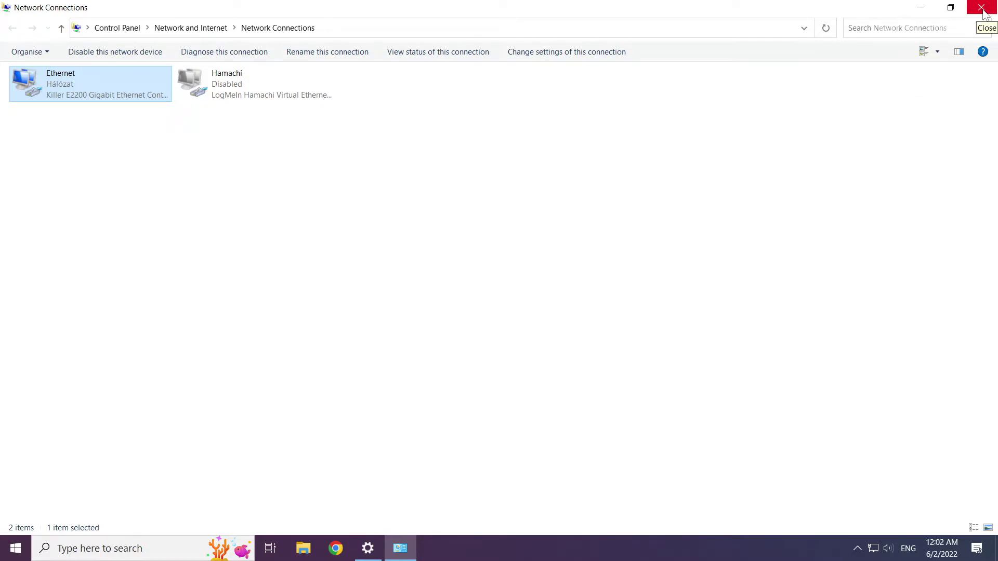
left_click(983, 9)
left_click(984, 14)
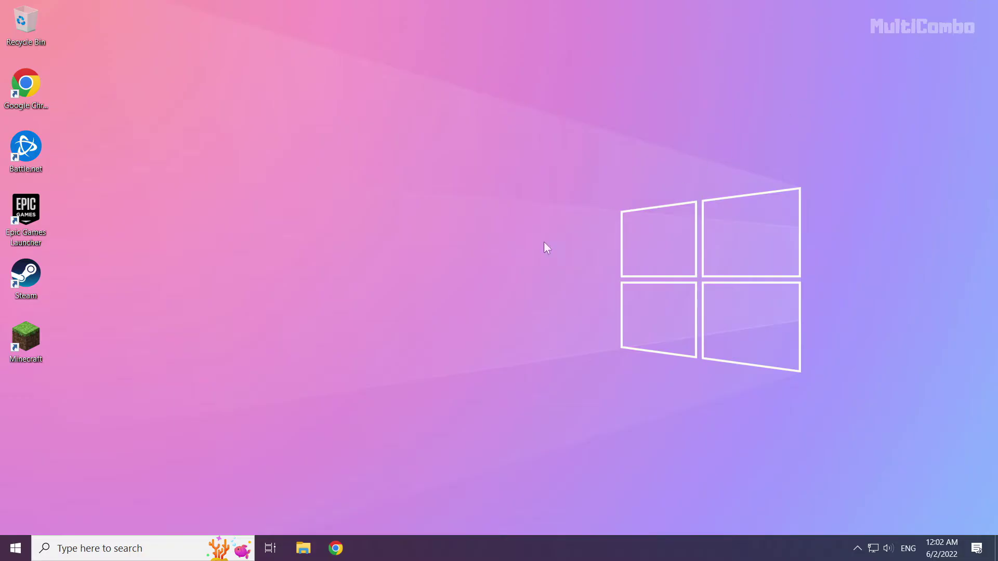
left_click(16, 547)
left_click(15, 520)
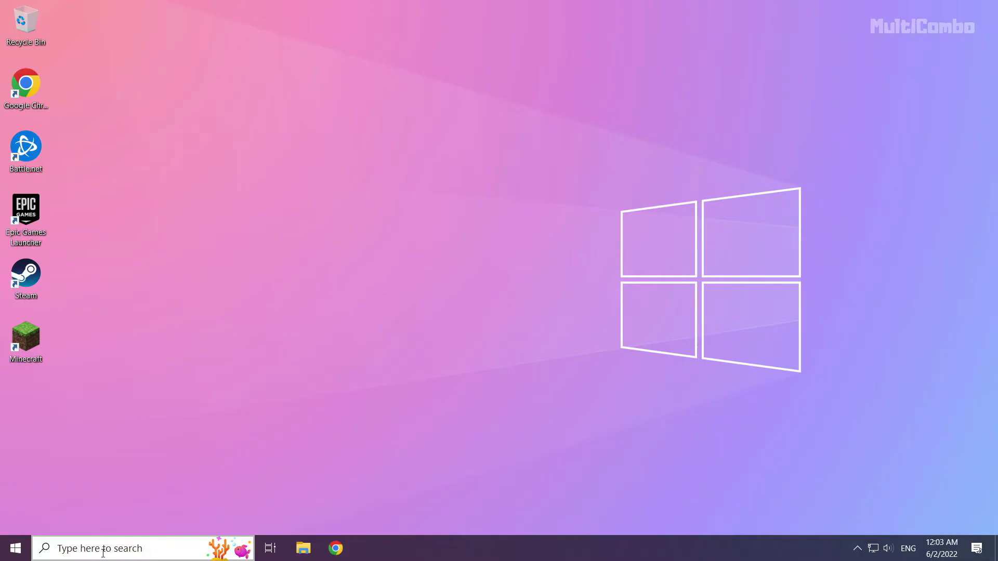
Search for 'network reset' and open the Network reset page
left_click(102, 548)
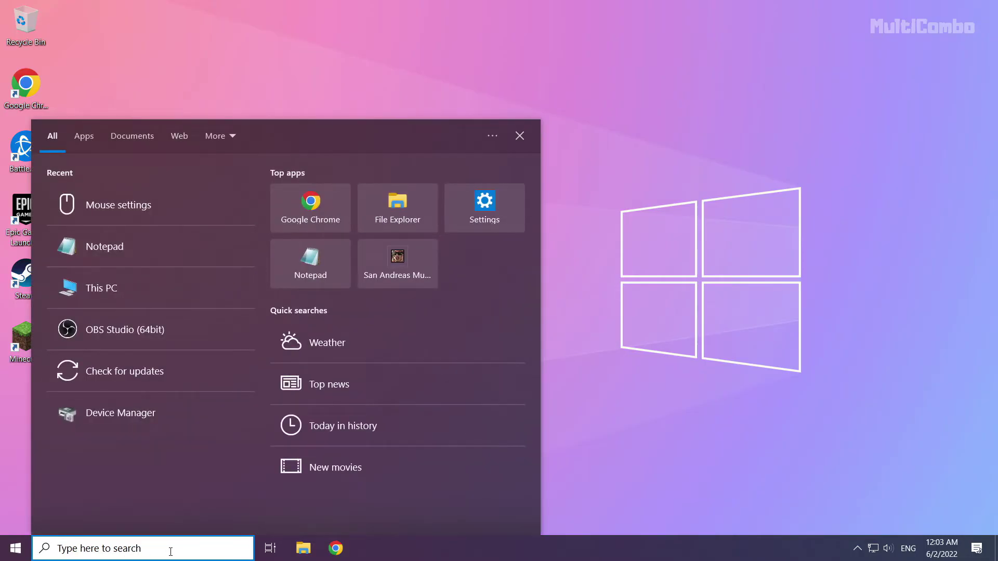
type("neto")
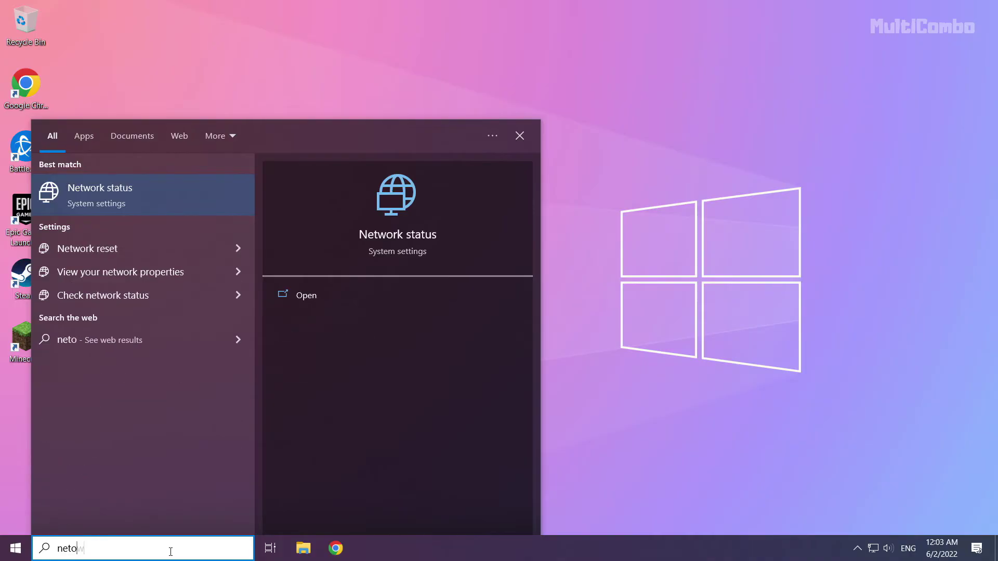
type("wrk")
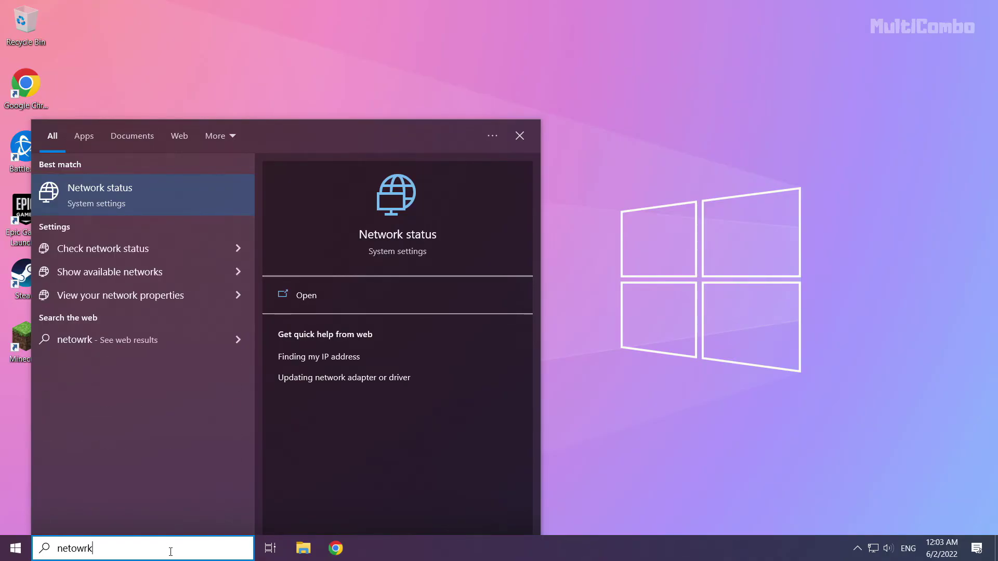
type(" reset")
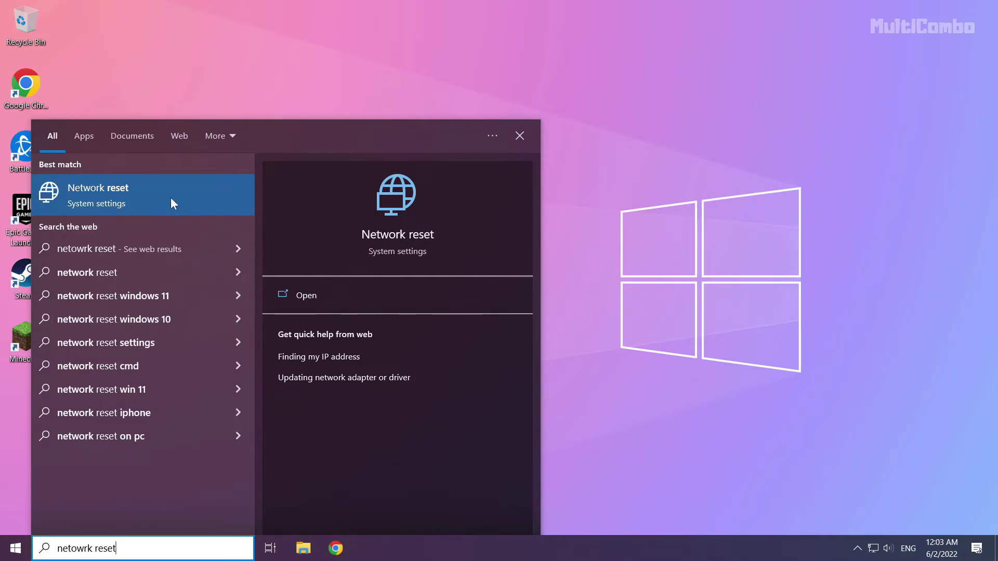
left_click(171, 197)
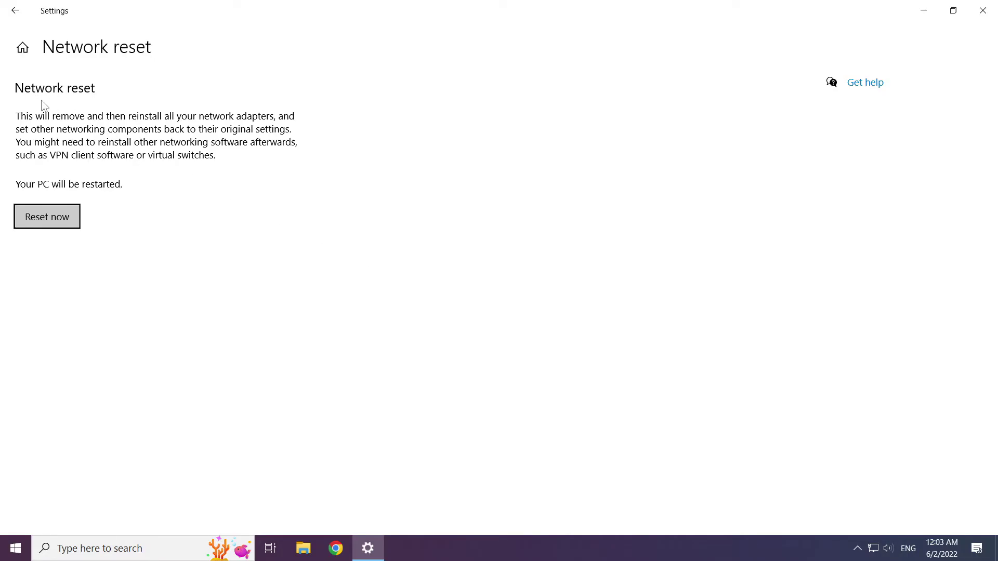
Confirm Reset now with Yes, dismiss the sign-out notice and close Settings
left_click(52, 219)
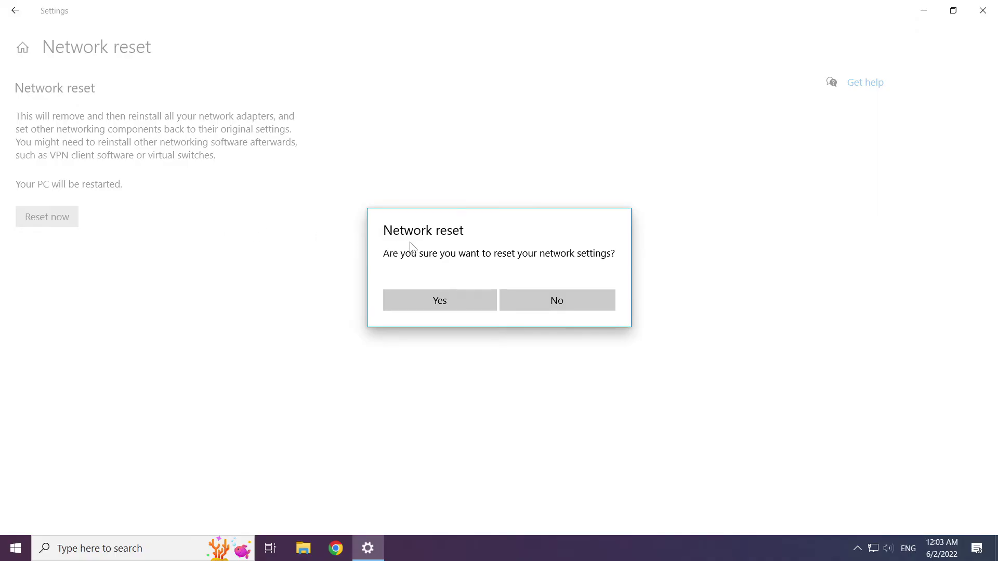
left_click(438, 302)
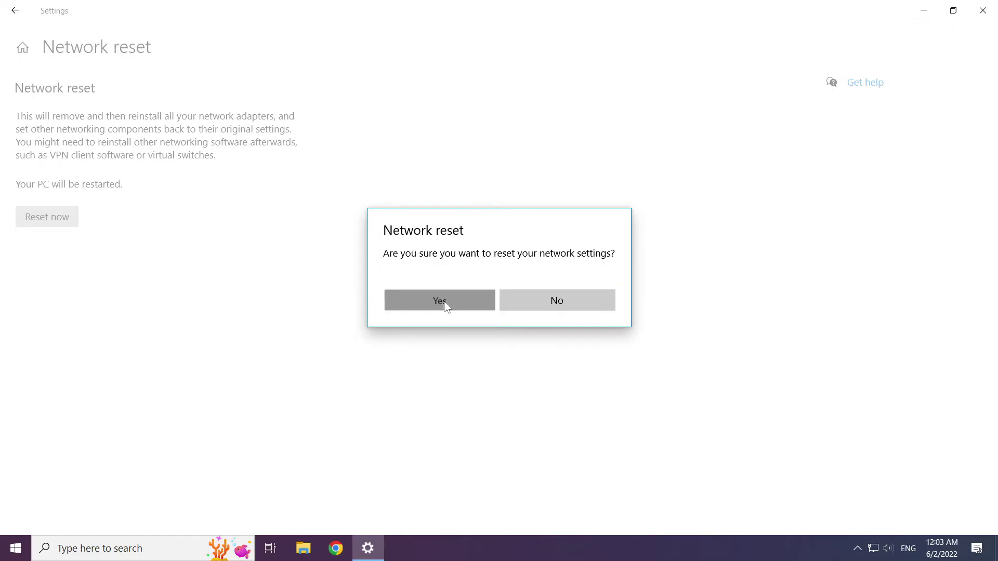
left_click(446, 304)
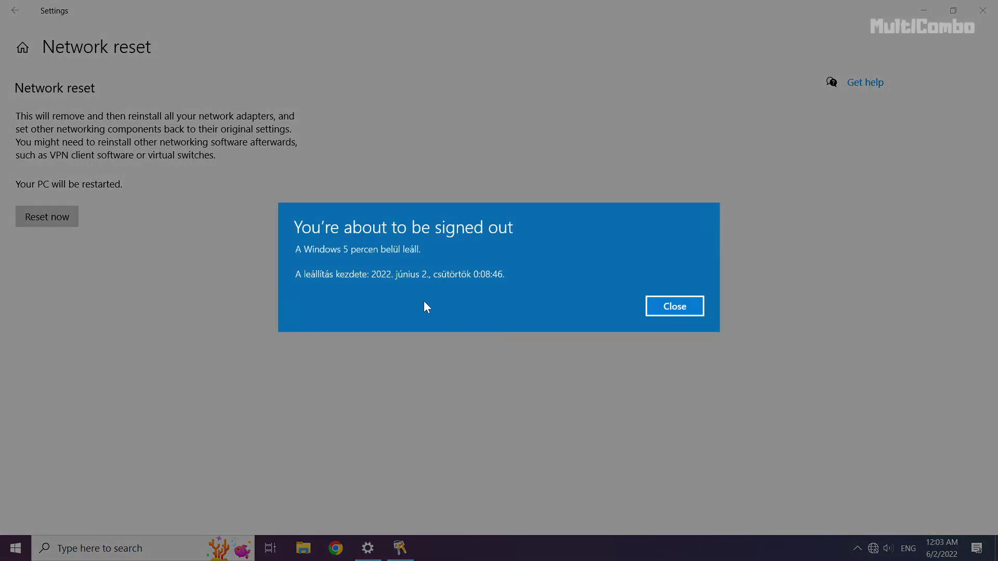
left_click(679, 308)
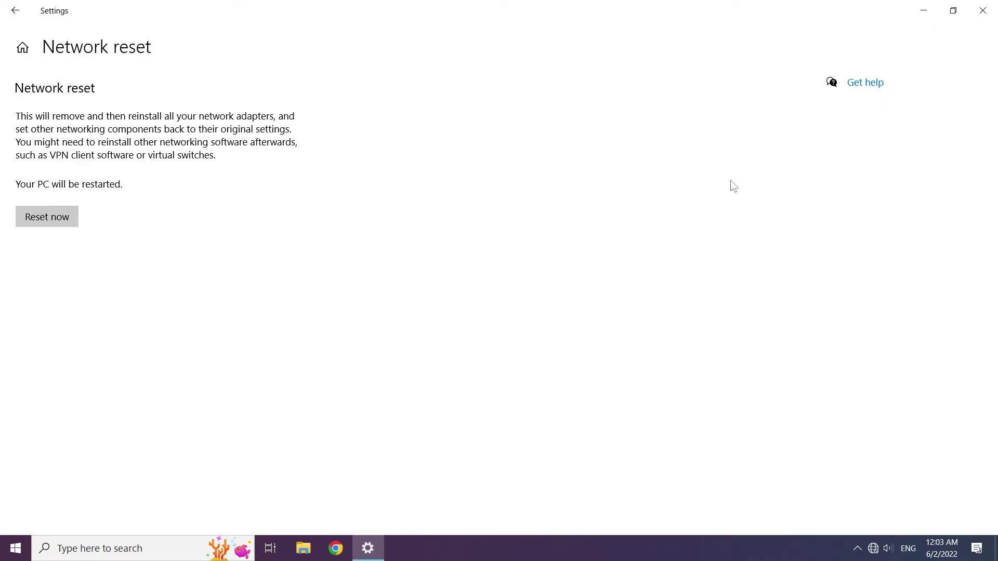
left_click(986, 12)
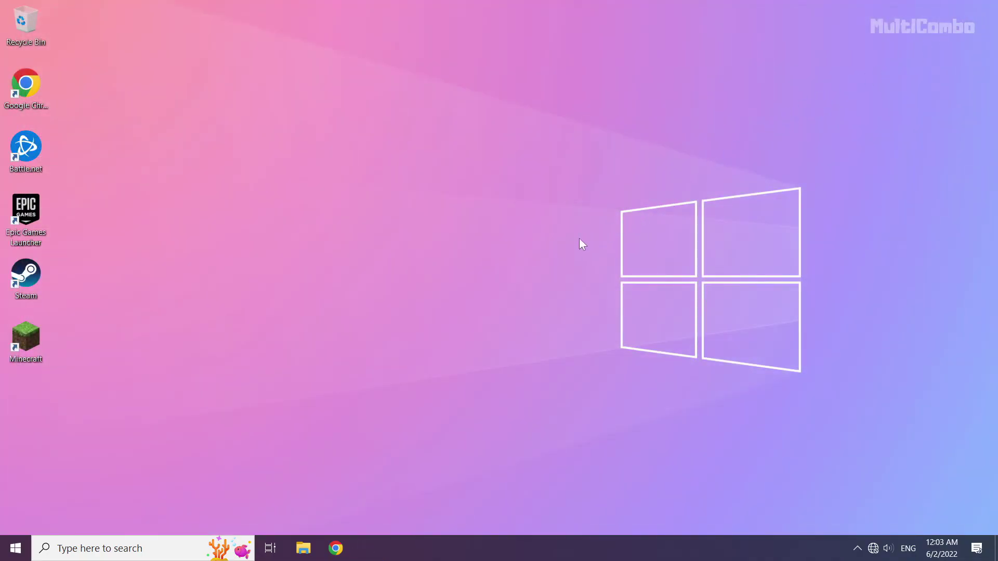